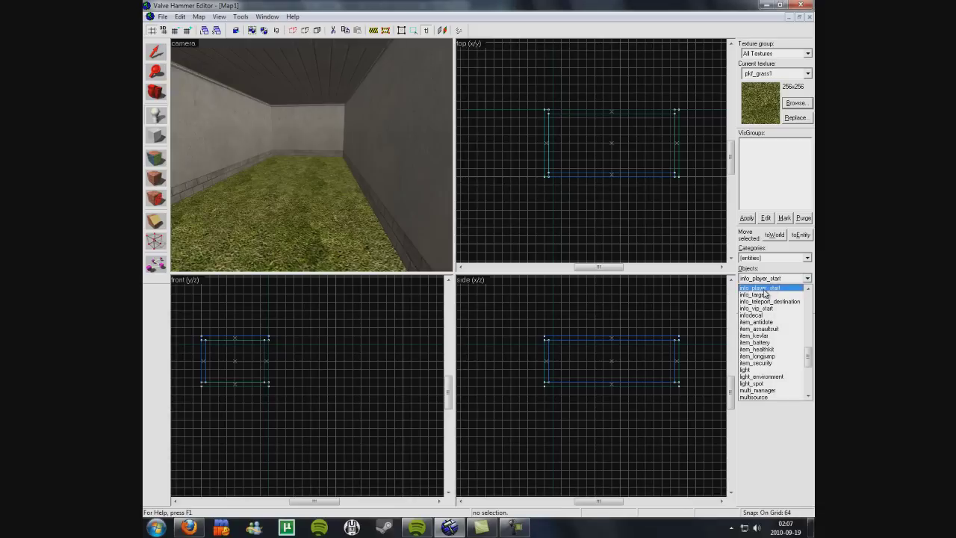
Create an armoury_entity point entity inside the room near one corner, at 64x, -384y, -256z
{"action": "left_click", "coordinate": [809, 290]}
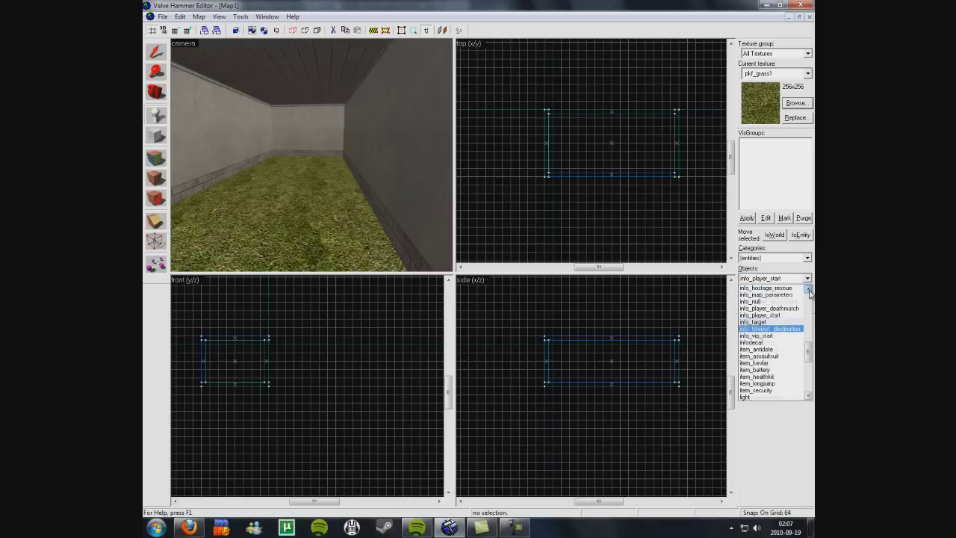
{"action": "left_click_drag", "start_coordinate": [807, 339], "coordinate": [808, 303]}
{"action": "scroll", "coordinate": [773, 312], "scroll_direction": "up", "scroll_amount": 1}
{"action": "scroll", "coordinate": [773, 316], "scroll_direction": "up", "scroll_amount": 1}
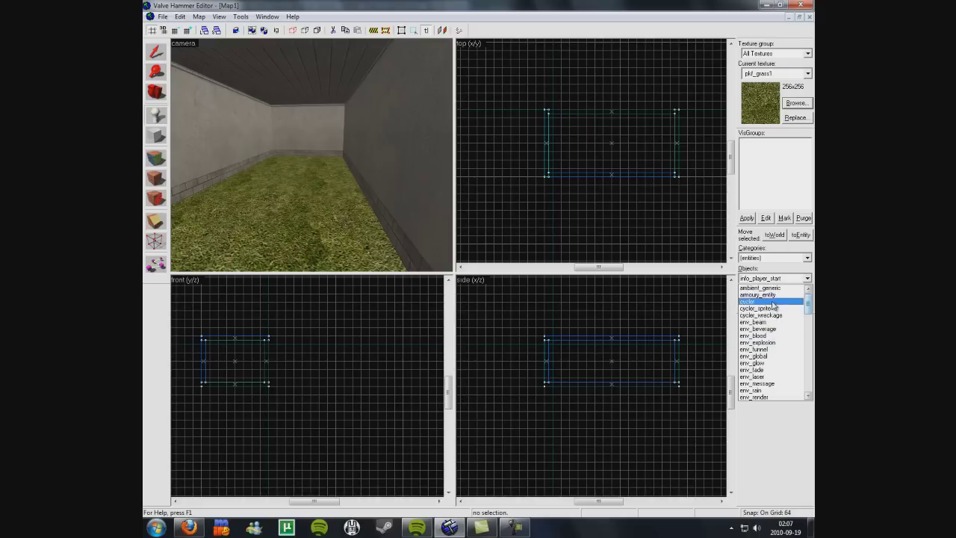
{"action": "left_click", "coordinate": [776, 298]}
{"action": "key", "text": "a"}
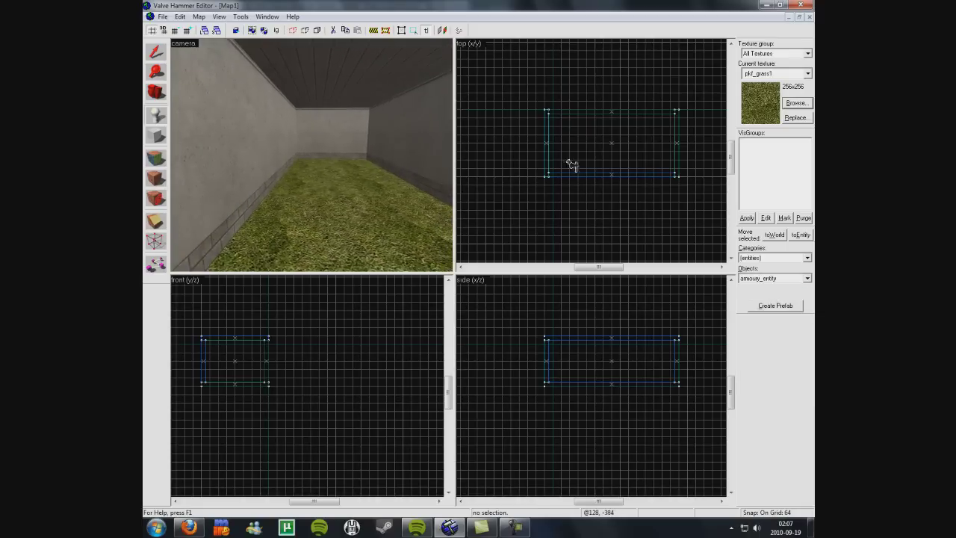
{"action": "key", "text": "z"}
{"action": "key", "text": "Right"}
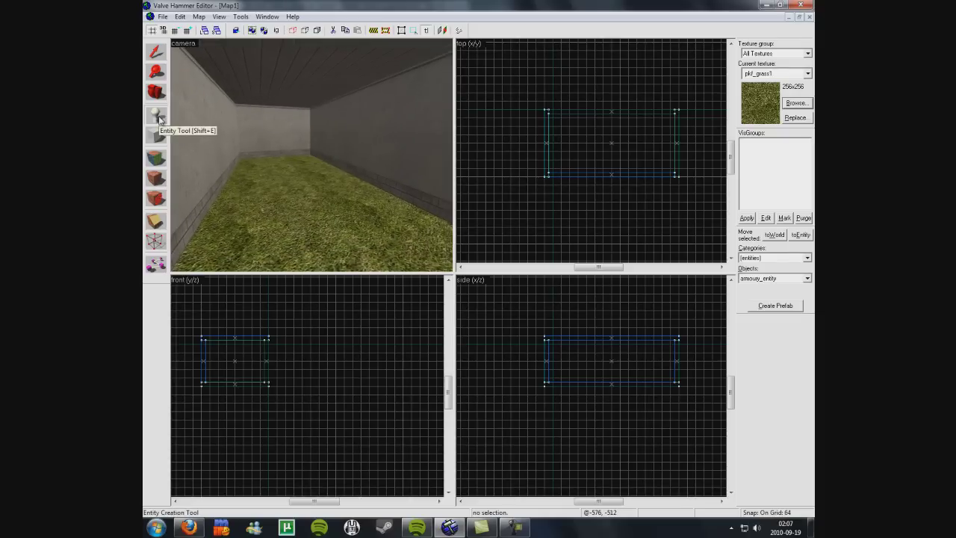
{"action": "left_click", "coordinate": [759, 283]}
{"action": "left_click", "coordinate": [773, 289]}
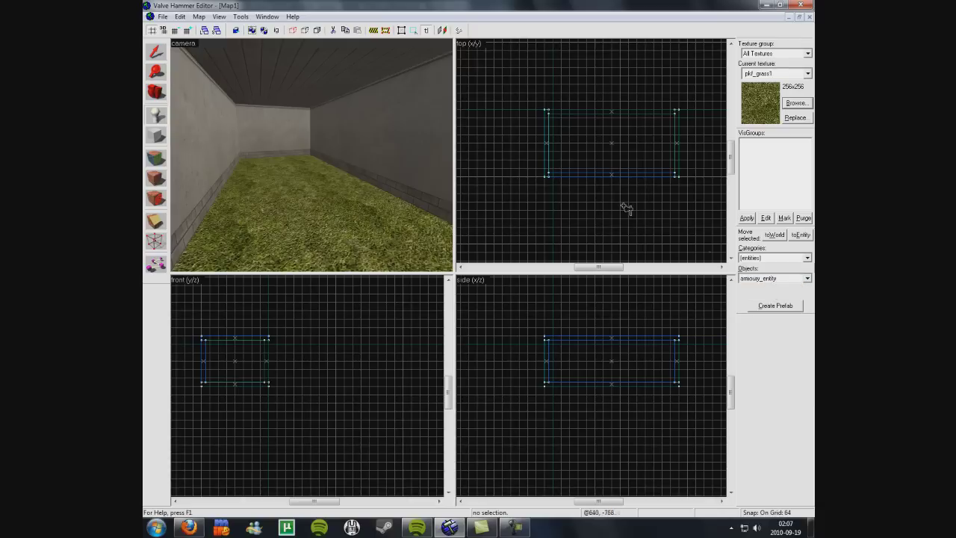
{"action": "left_click", "coordinate": [561, 160]}
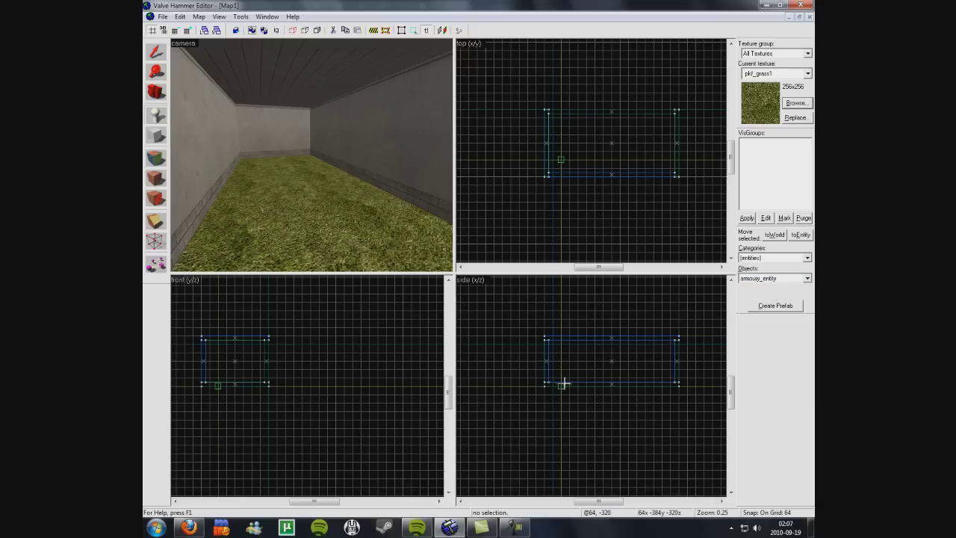
{"action": "key", "text": "Return"}
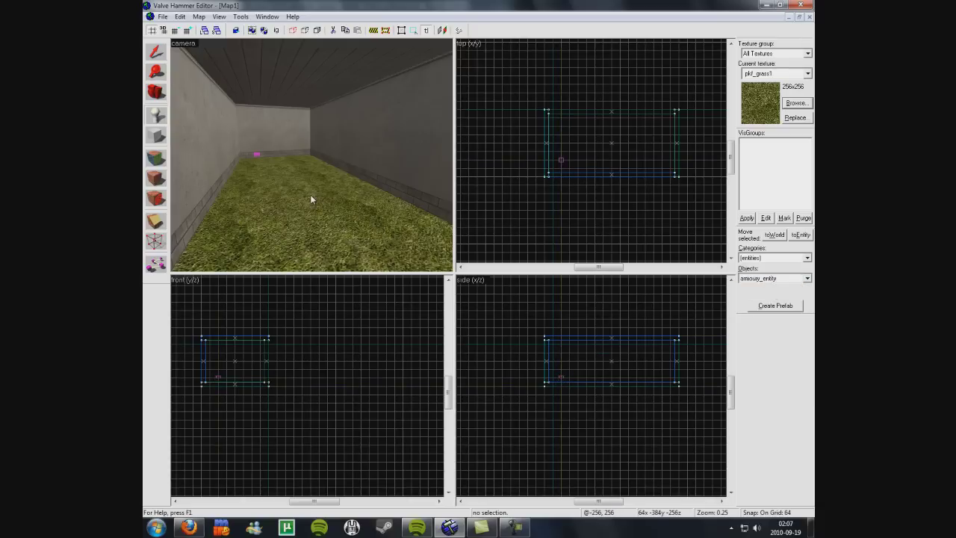
Set the Item attribute of the placed armoury_entity to weapon_m4a1 in its object properties
{"action": "key", "text": "z"}
{"action": "key", "text": "w"}
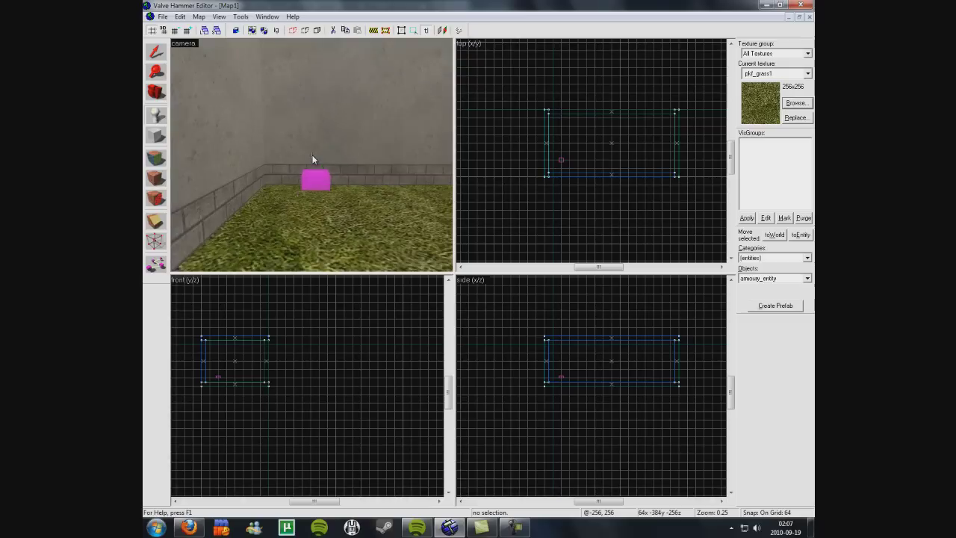
{"action": "key", "text": "shift+s"}
{"action": "left_click", "coordinate": [317, 181]}
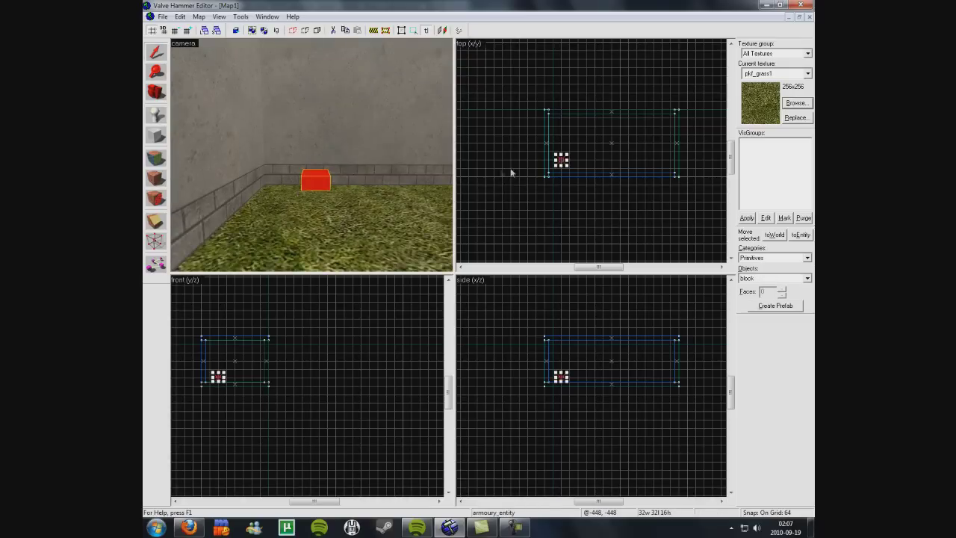
{"action": "scroll", "coordinate": [549, 161], "scroll_direction": "up", "scroll_amount": 5}
{"action": "right_click", "coordinate": [578, 157]}
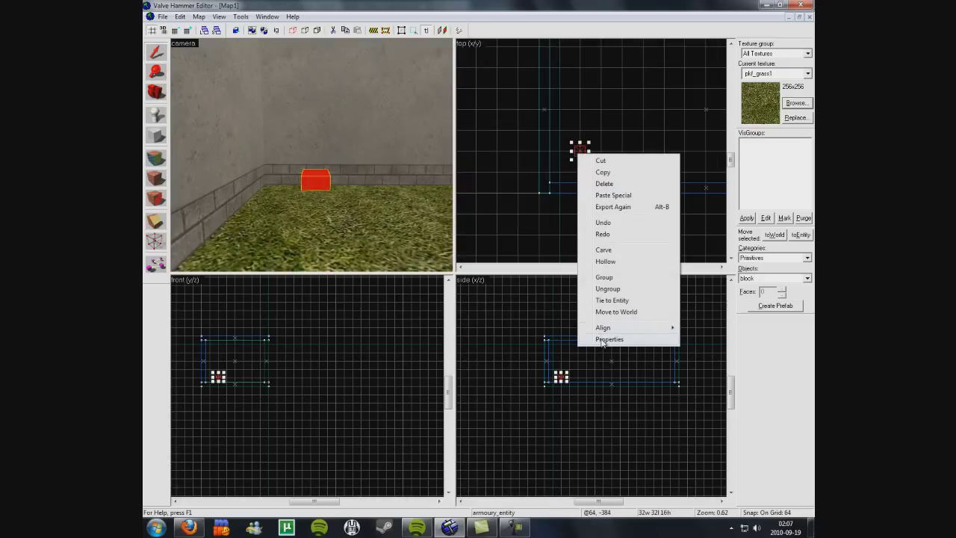
{"action": "left_click", "coordinate": [603, 340]}
{"action": "left_click", "coordinate": [381, 240]}
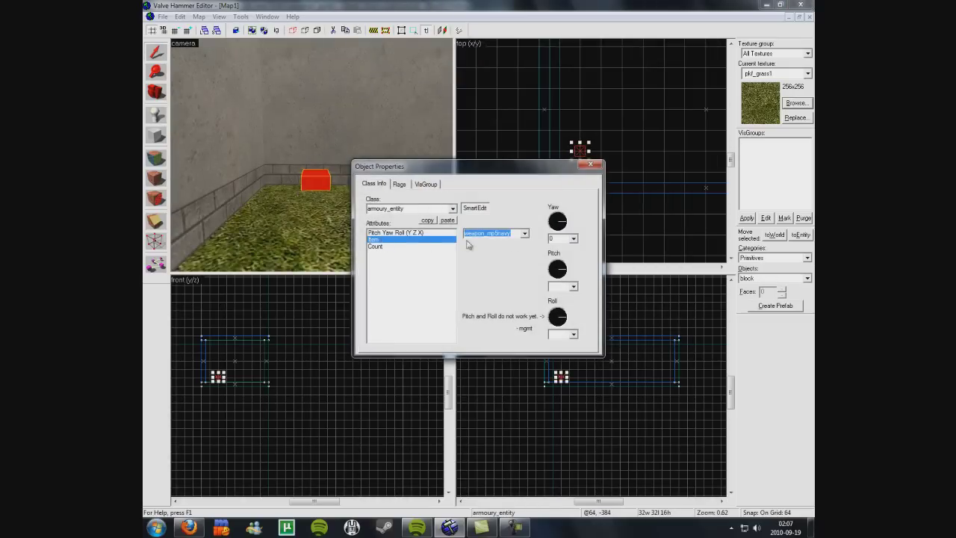
{"action": "left_click", "coordinate": [526, 234]}
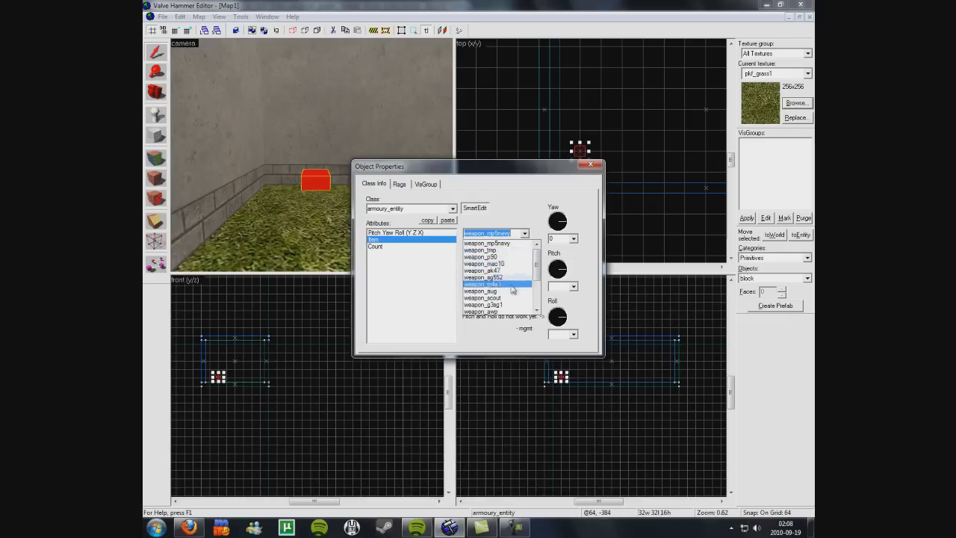
{"action": "left_click_drag", "start_coordinate": [536, 262], "coordinate": [535, 284]}
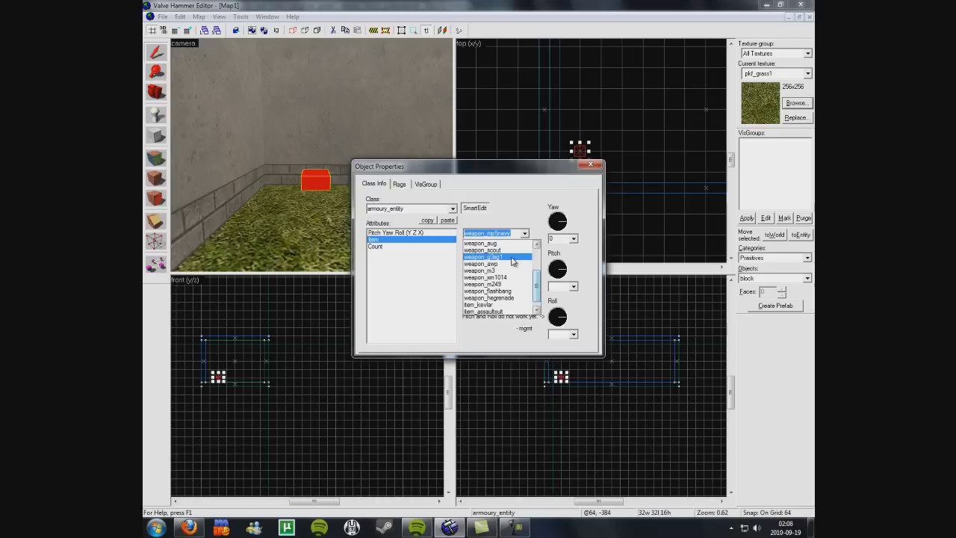
{"action": "scroll", "coordinate": [512, 297], "scroll_direction": "down", "scroll_amount": 1}
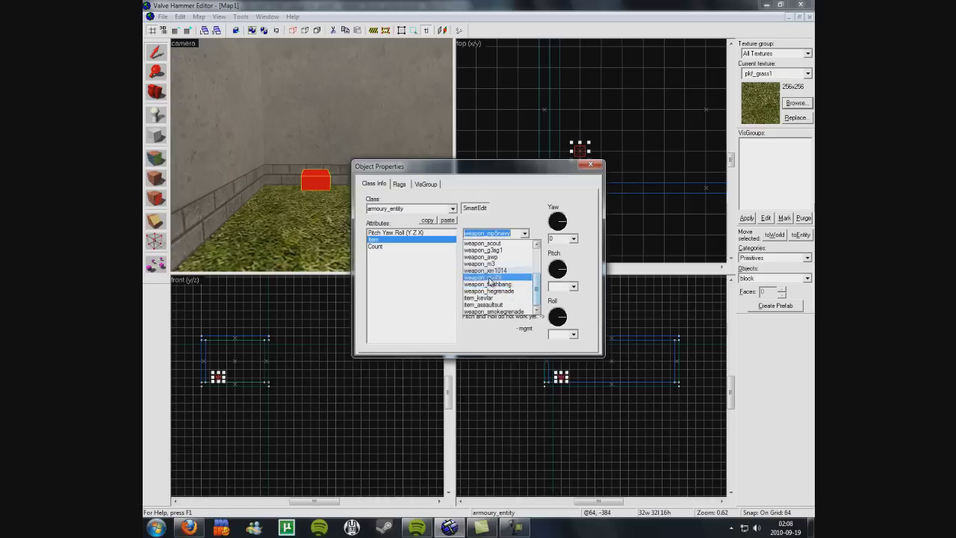
{"action": "scroll", "coordinate": [500, 280], "scroll_direction": "up", "scroll_amount": 6}
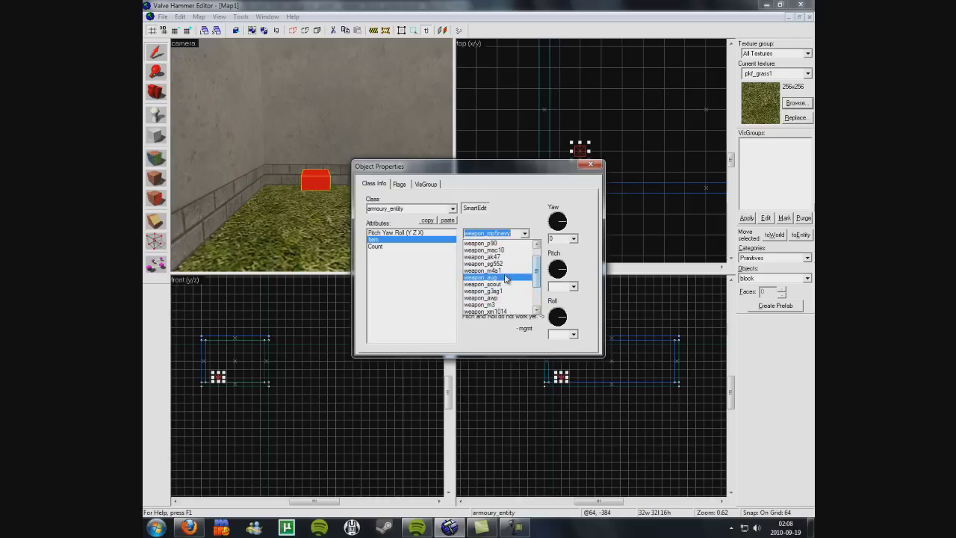
{"action": "left_click", "coordinate": [505, 270]}
{"action": "left_click", "coordinate": [590, 165]}
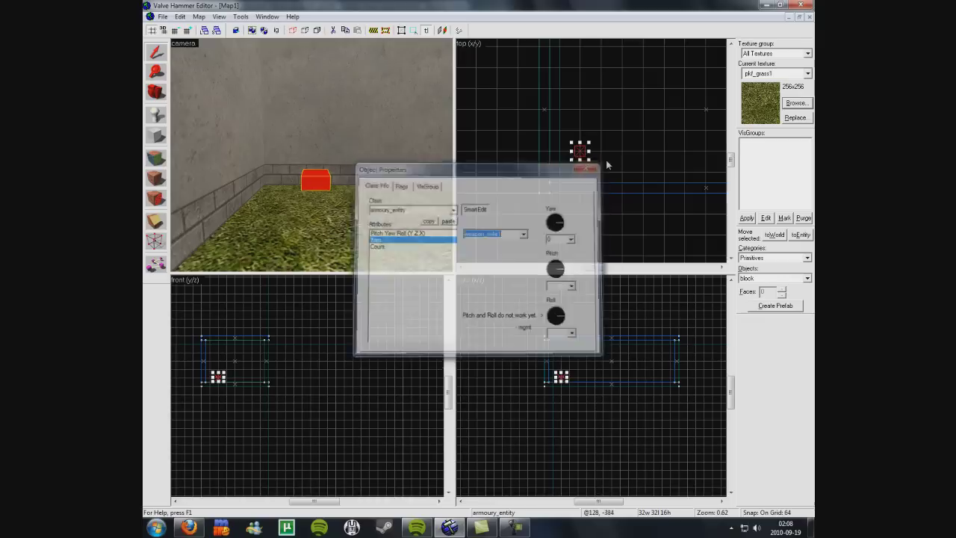
Delete the armoury_entity from the room
{"action": "key", "text": "Escape"}
{"action": "left_click", "coordinate": [154, 116]}
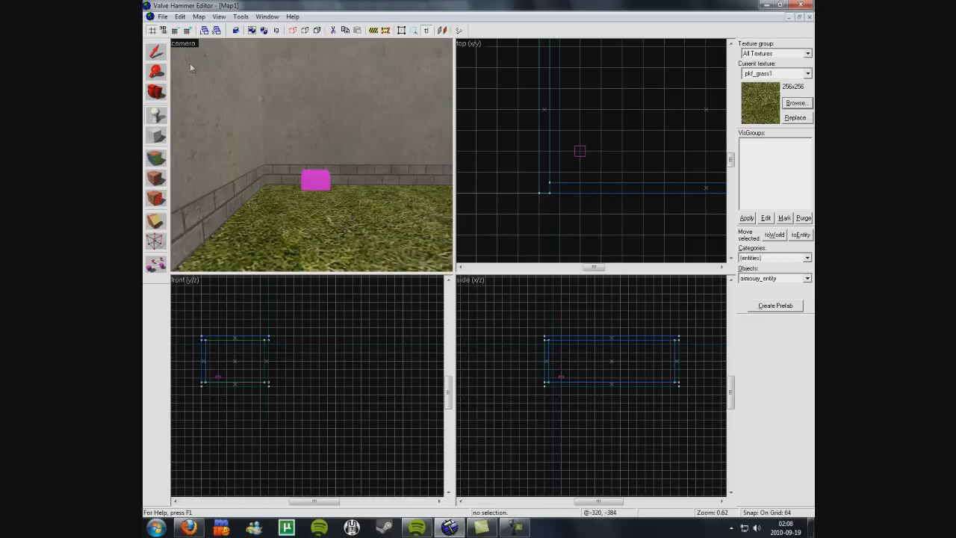
{"action": "left_click", "coordinate": [156, 51]}
{"action": "left_click", "coordinate": [324, 184]}
{"action": "key", "text": "Delete"}
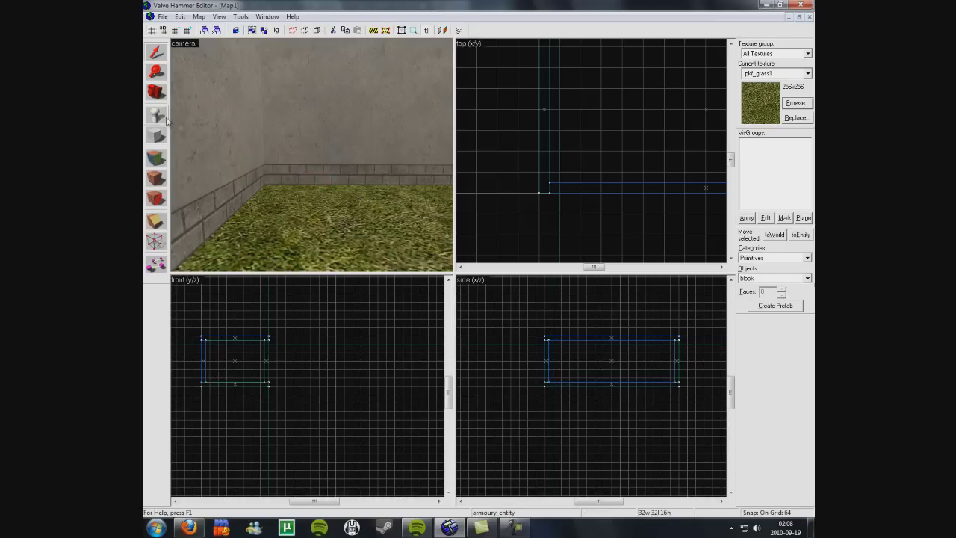
Create a game_player_equip entity inside the room at 192x, -256y, raised above the floor to -192z
{"action": "left_click", "coordinate": [164, 117]}
{"action": "left_click", "coordinate": [777, 278]}
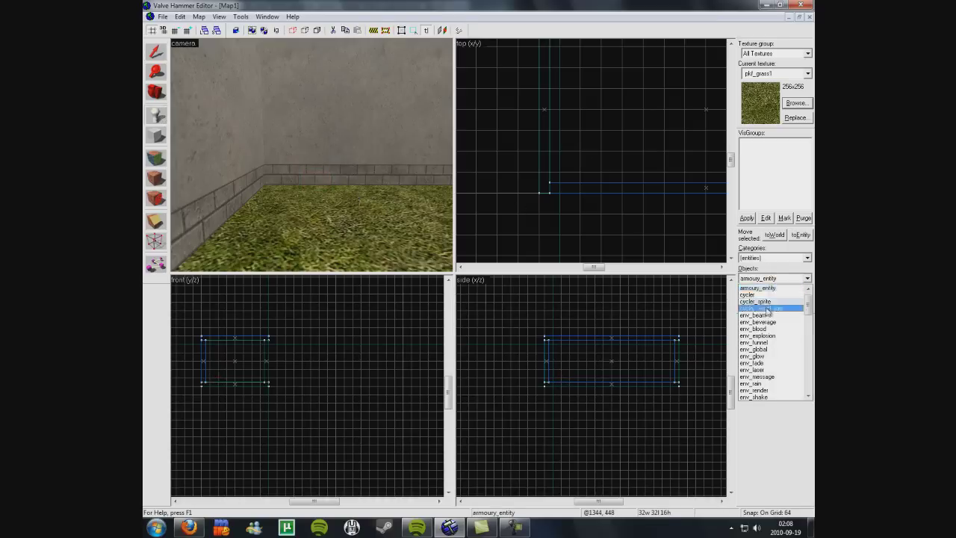
{"action": "scroll", "coordinate": [770, 314], "scroll_direction": "down", "scroll_amount": 6}
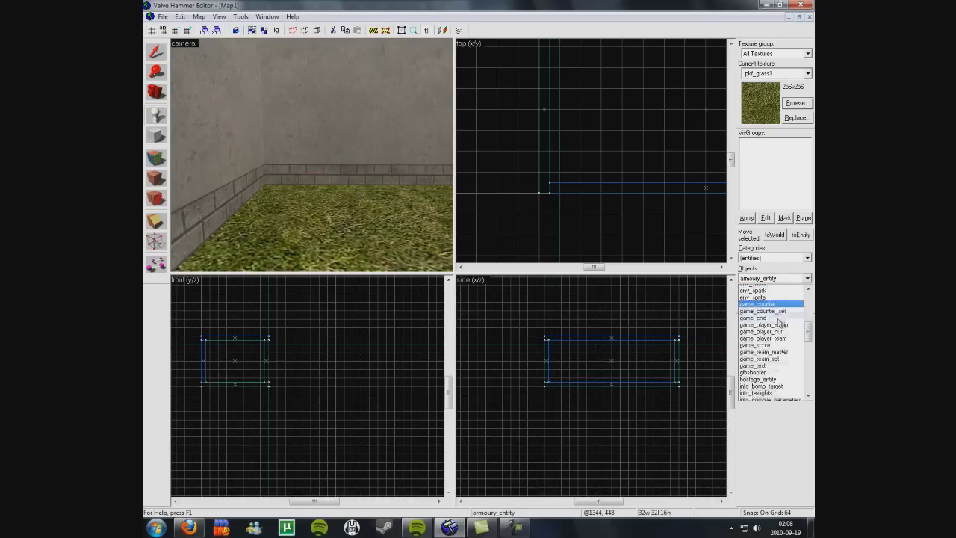
{"action": "scroll", "coordinate": [779, 323], "scroll_direction": "down", "scroll_amount": 2}
{"action": "scroll", "coordinate": [782, 330], "scroll_direction": "down", "scroll_amount": 2}
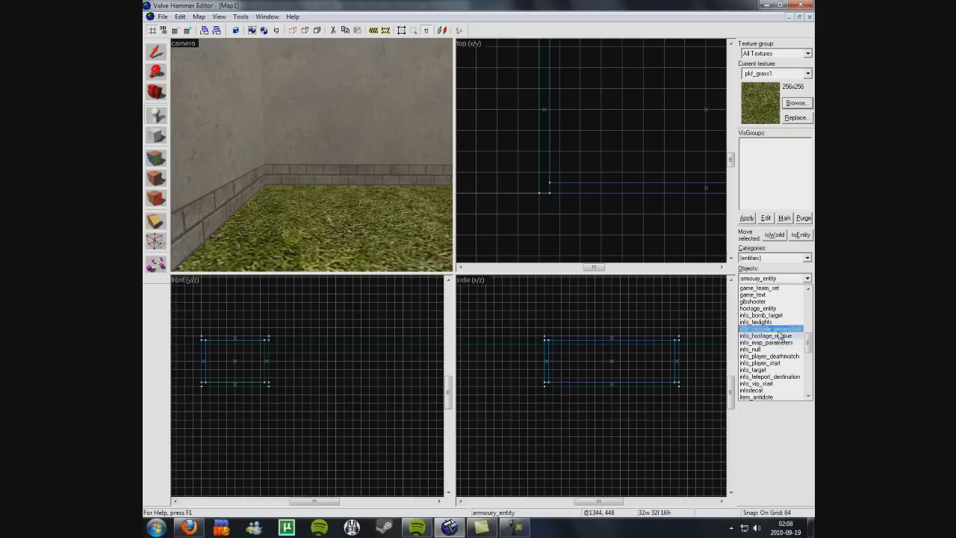
{"action": "scroll", "coordinate": [780, 332], "scroll_direction": "up", "scroll_amount": 3}
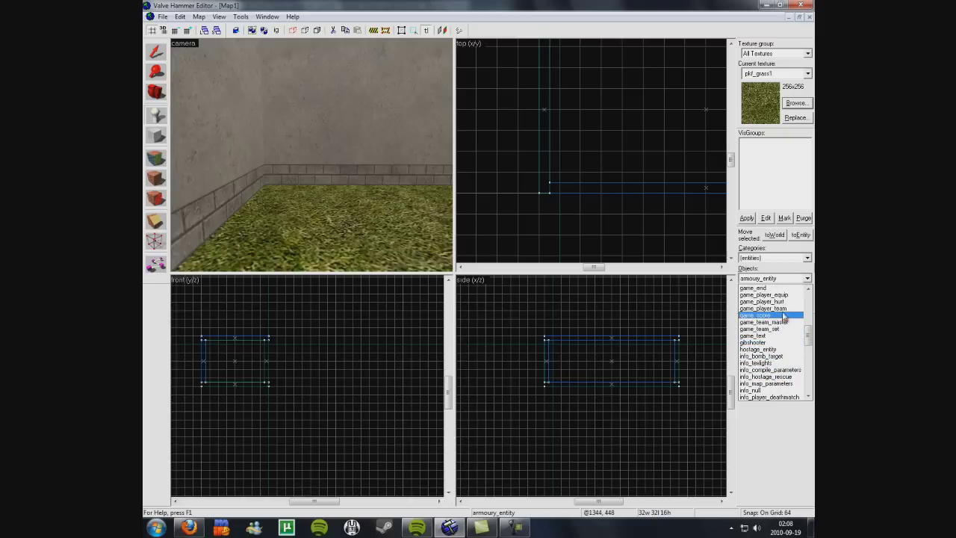
{"action": "left_click", "coordinate": [770, 294]}
{"action": "left_click", "coordinate": [621, 110]}
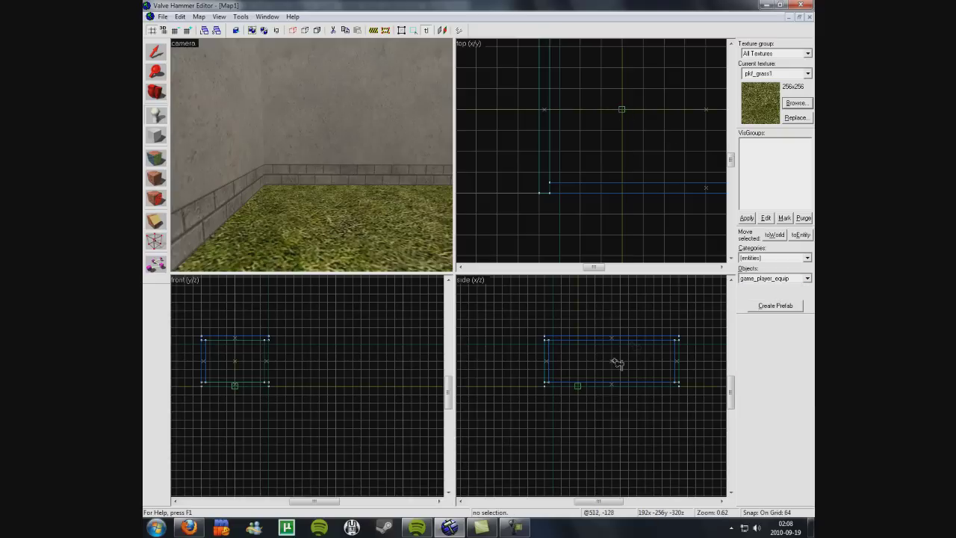
{"action": "left_click_drag", "start_coordinate": [577, 385], "coordinate": [577, 375]}
{"action": "key", "text": "Return"}
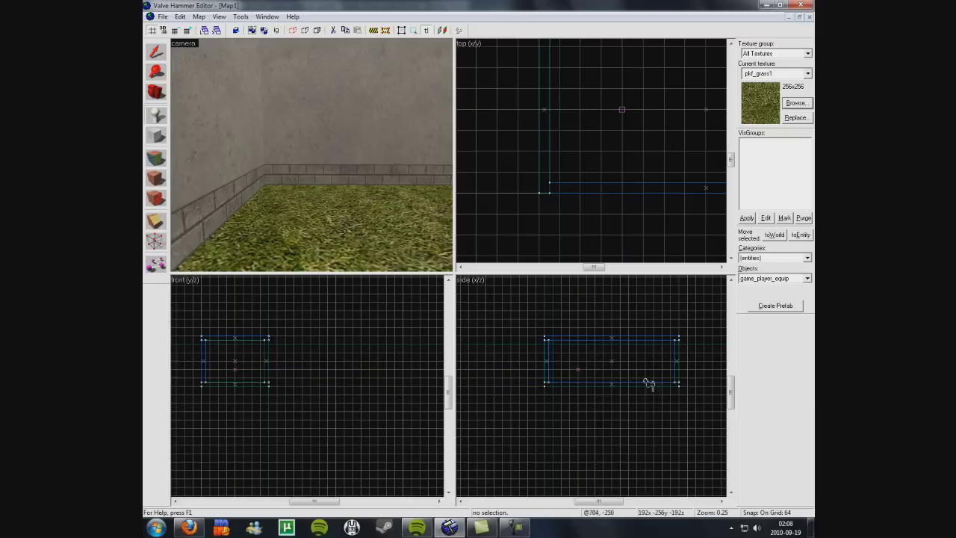
{"action": "left_click_drag", "start_coordinate": [314, 163], "coordinate": [312, 155]}
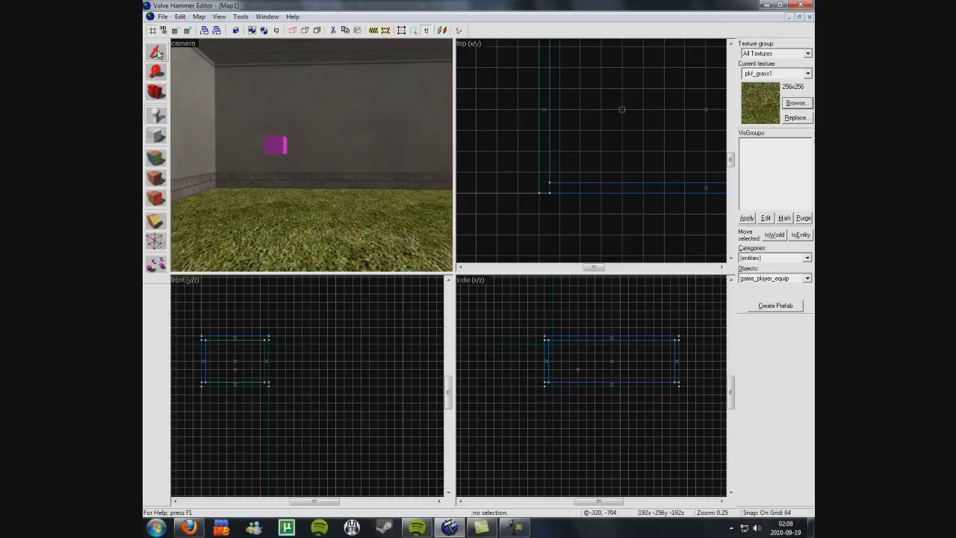
{"action": "left_click", "coordinate": [157, 53]}
{"action": "left_click", "coordinate": [278, 147]}
{"action": "scroll", "coordinate": [624, 109], "scroll_direction": "up", "scroll_amount": 8}
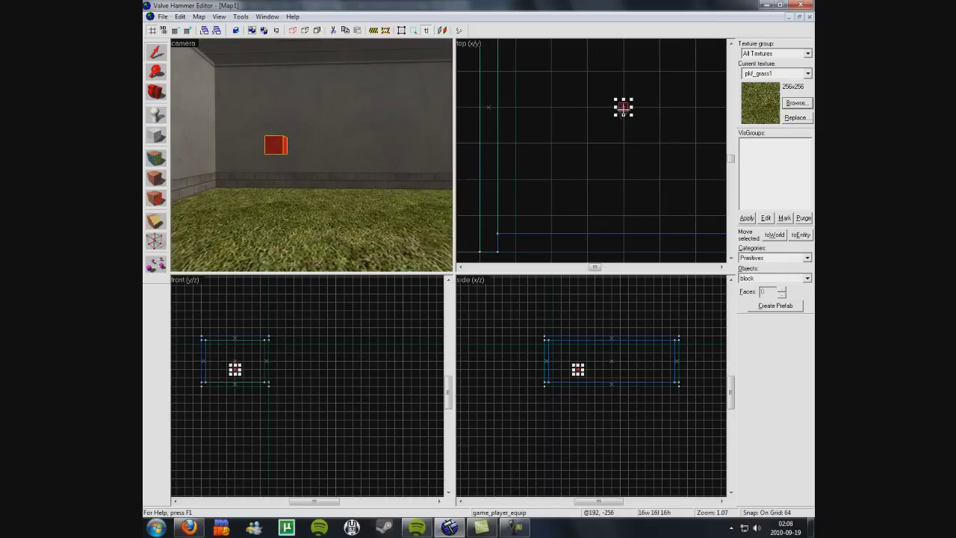
{"action": "right_click", "coordinate": [624, 109]}
{"action": "left_click", "coordinate": [587, 195]}
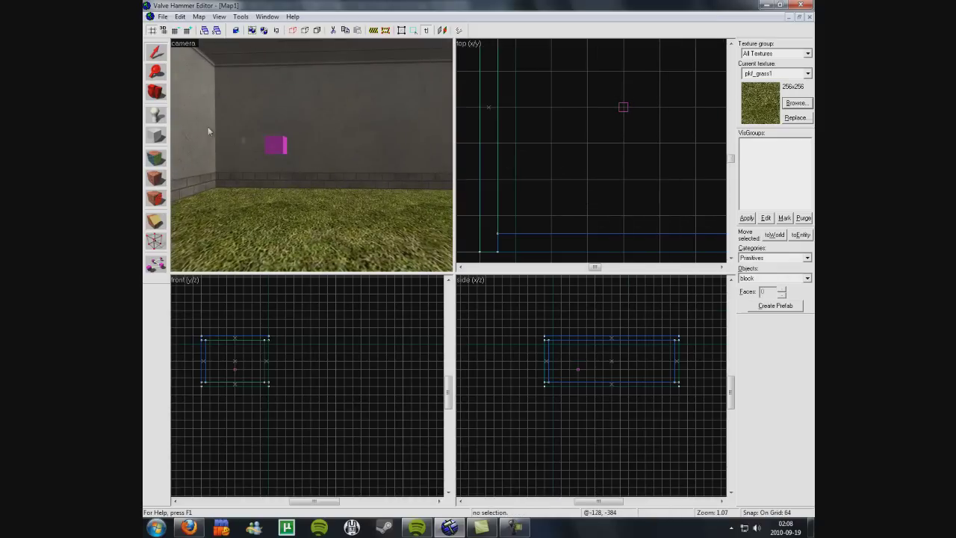
Create a player_weaponstrip entity inside the room at 128x, -384y, raised above the floor to -192z
{"action": "left_click", "coordinate": [156, 115]}
{"action": "left_click", "coordinate": [759, 278]}
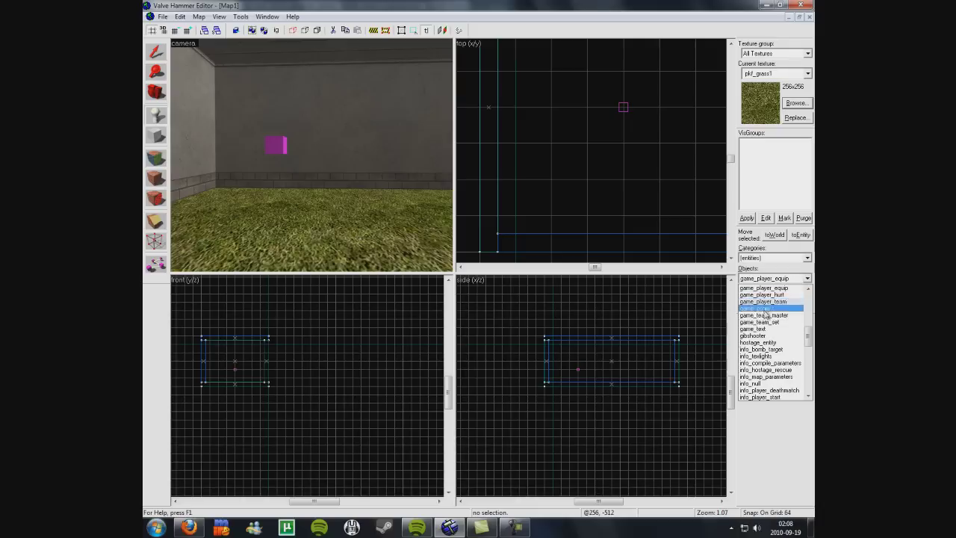
{"action": "scroll", "coordinate": [769, 325], "scroll_direction": "up", "scroll_amount": 2}
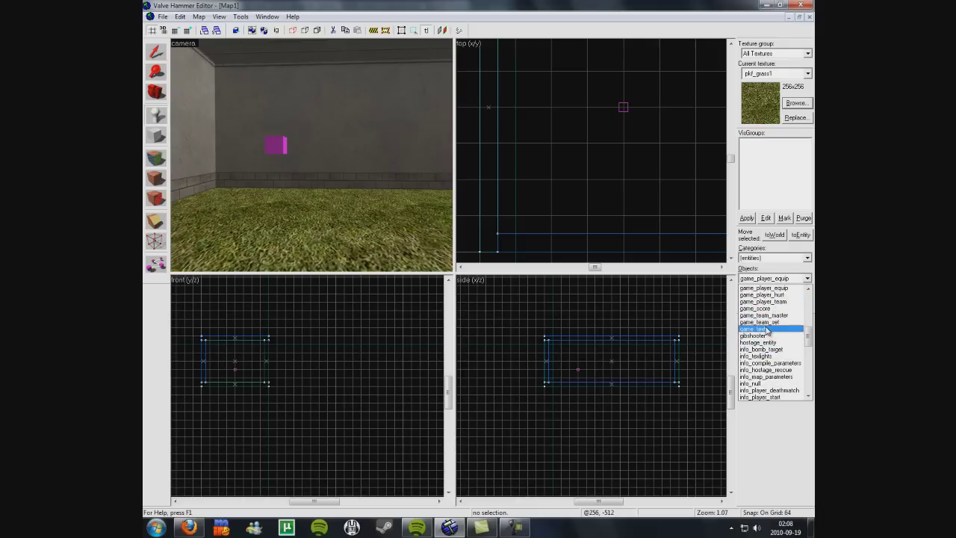
{"action": "scroll", "coordinate": [774, 321], "scroll_direction": "down", "scroll_amount": 1}
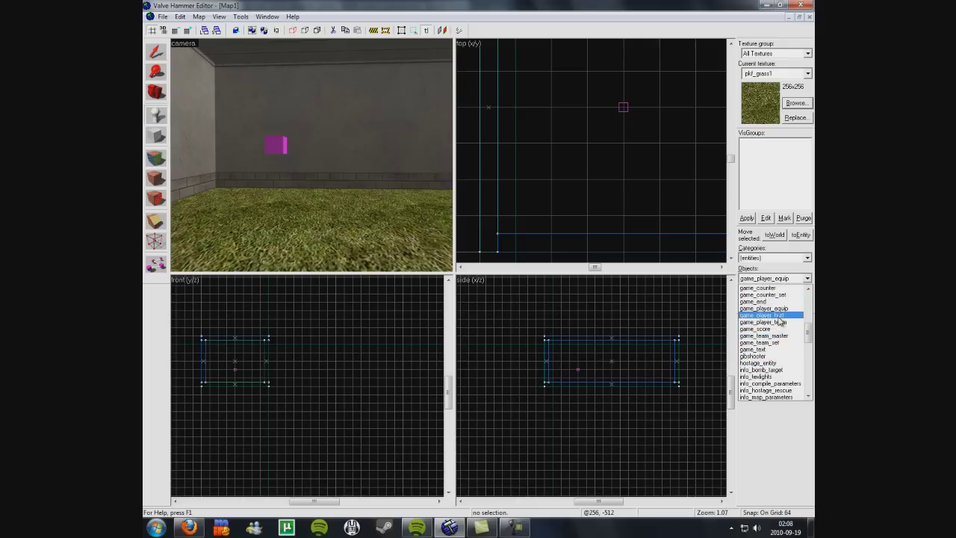
{"action": "scroll", "coordinate": [774, 324], "scroll_direction": "down", "scroll_amount": 3}
{"action": "scroll", "coordinate": [775, 326], "scroll_direction": "down", "scroll_amount": 6}
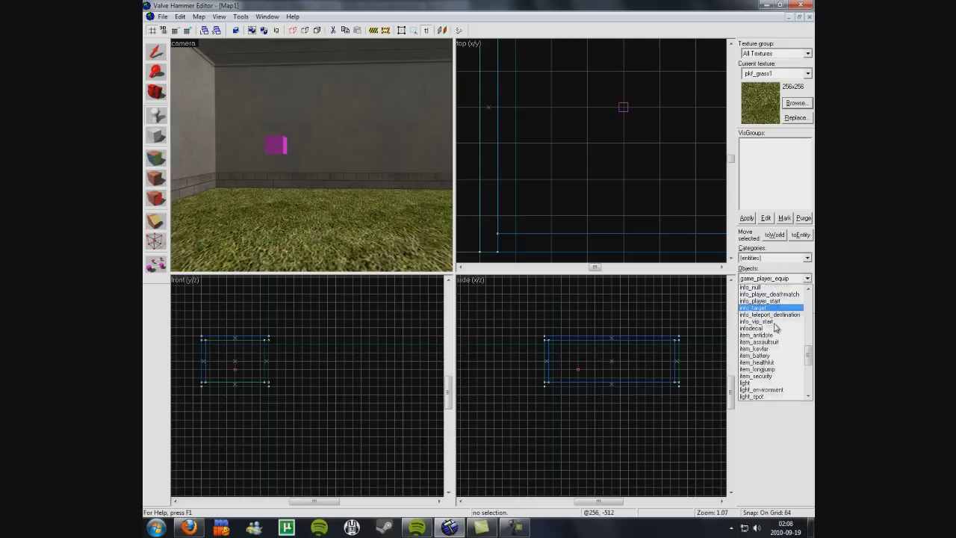
{"action": "scroll", "coordinate": [775, 326], "scroll_direction": "down", "scroll_amount": 1}
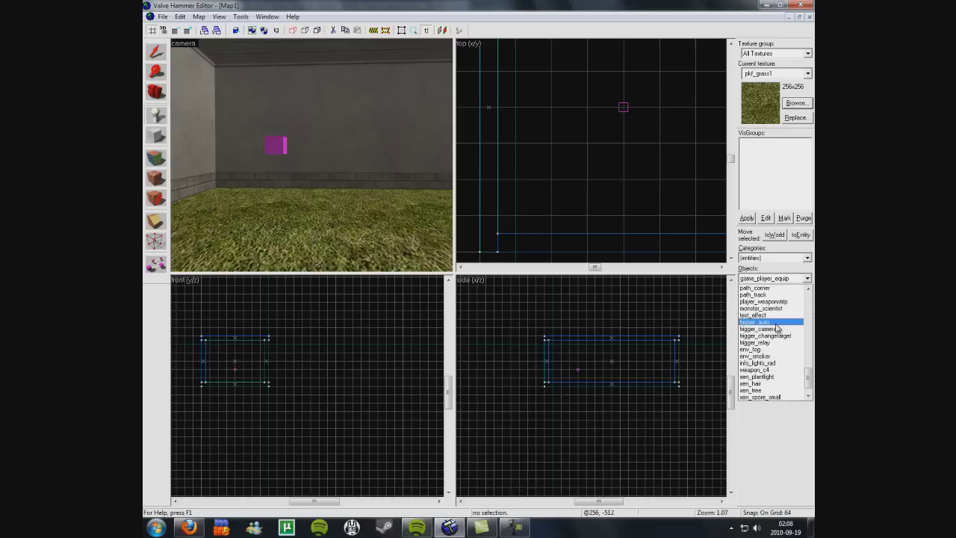
{"action": "scroll", "coordinate": [776, 327], "scroll_direction": "down", "scroll_amount": 1}
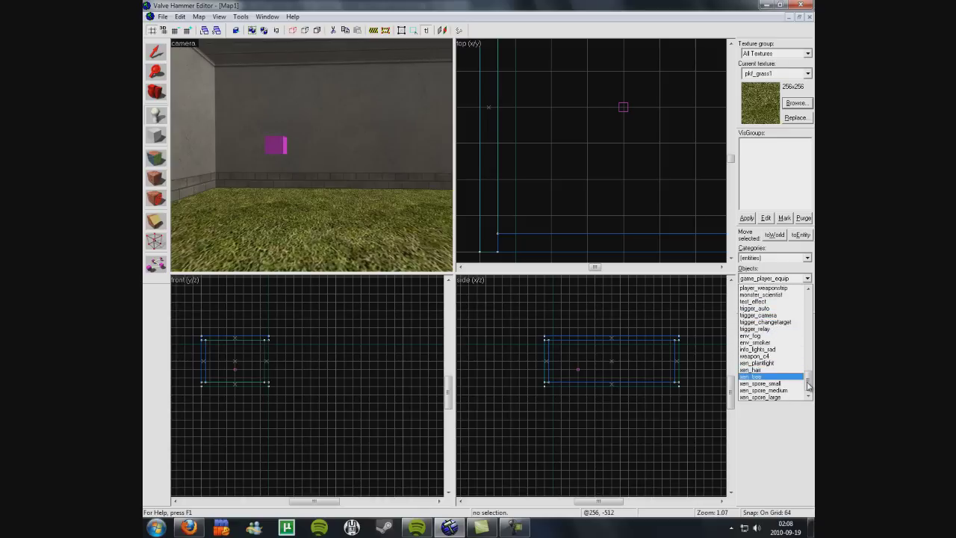
{"action": "left_click_drag", "start_coordinate": [808, 386], "coordinate": [806, 369]}
{"action": "left_click", "coordinate": [783, 377]}
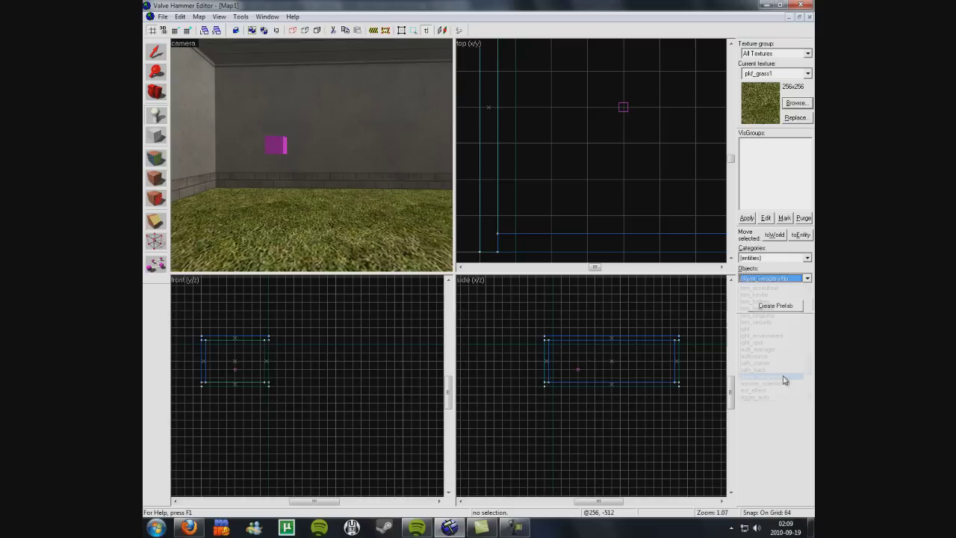
{"action": "left_click", "coordinate": [588, 186]}
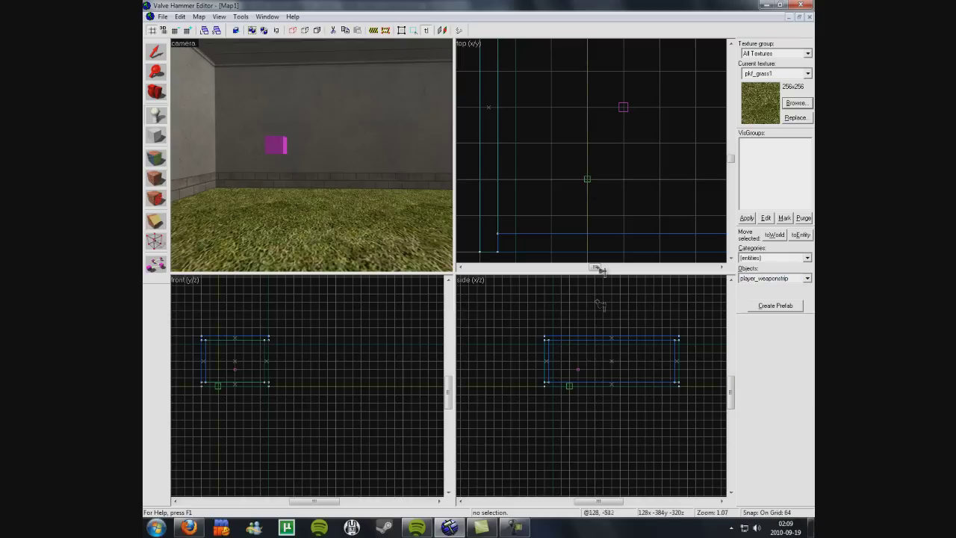
{"action": "left_click", "coordinate": [569, 371]}
{"action": "key", "text": "Return"}
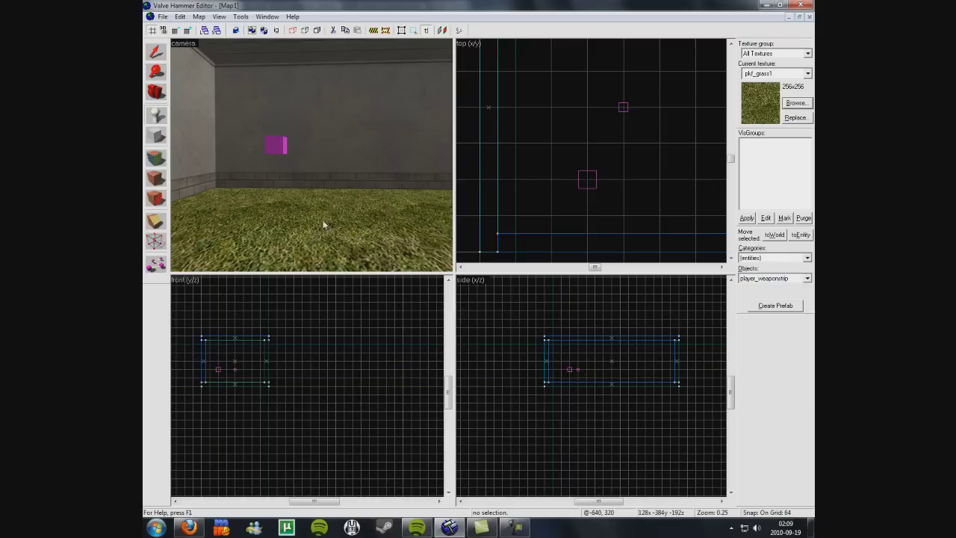
Set the Name attribute of the player_weaponstrip entity to stripper in its object properties
{"action": "key", "text": "z"}
{"action": "key", "text": "w"}
{"action": "left_click", "coordinate": [155, 51]}
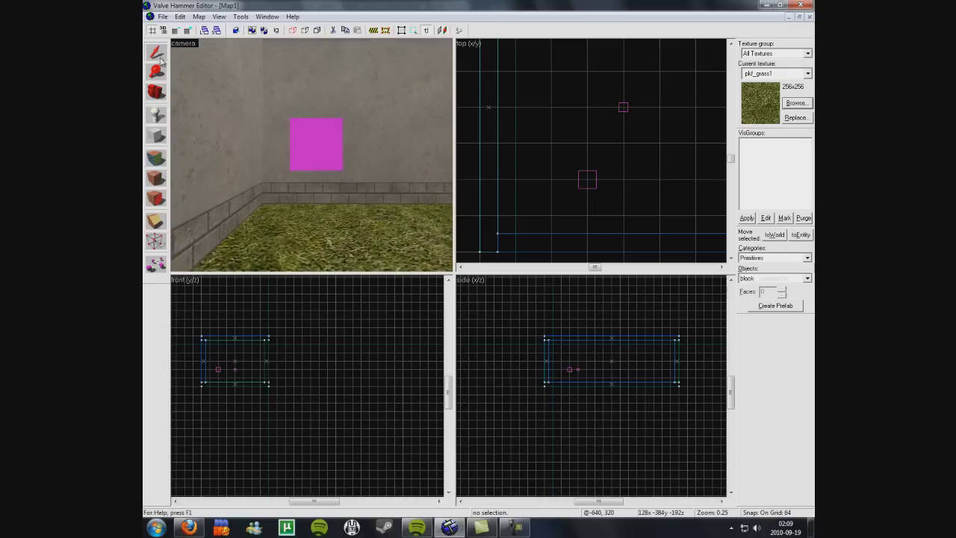
{"action": "left_click", "coordinate": [333, 146]}
{"action": "right_click", "coordinate": [587, 178]}
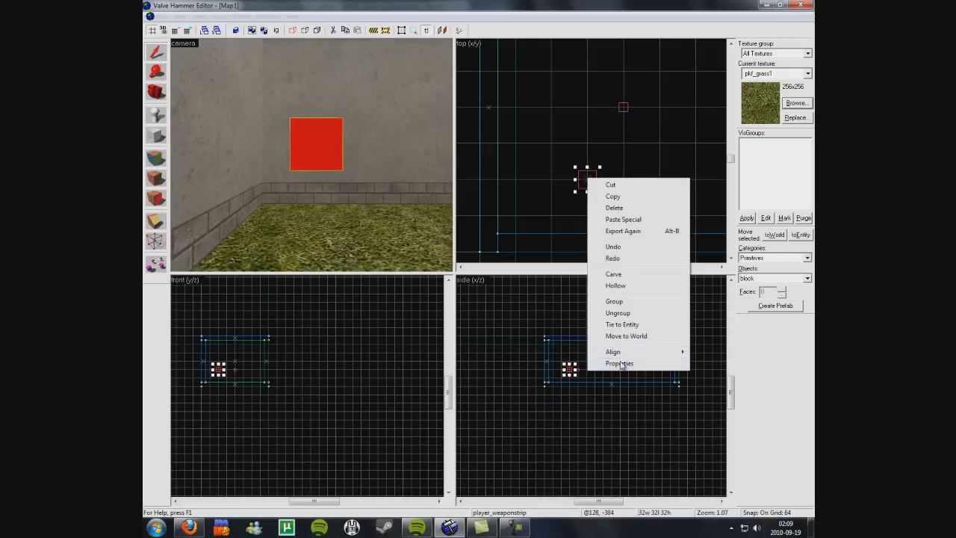
{"action": "left_click", "coordinate": [619, 363]}
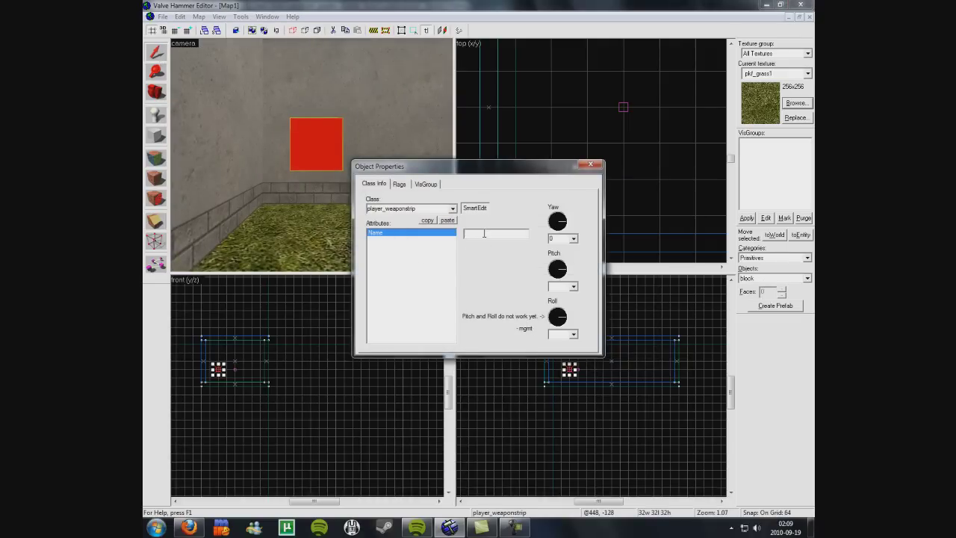
{"action": "left_click", "coordinate": [484, 234]}
{"action": "type", "text": "strippi"}
{"action": "left_click", "coordinate": [400, 184]}
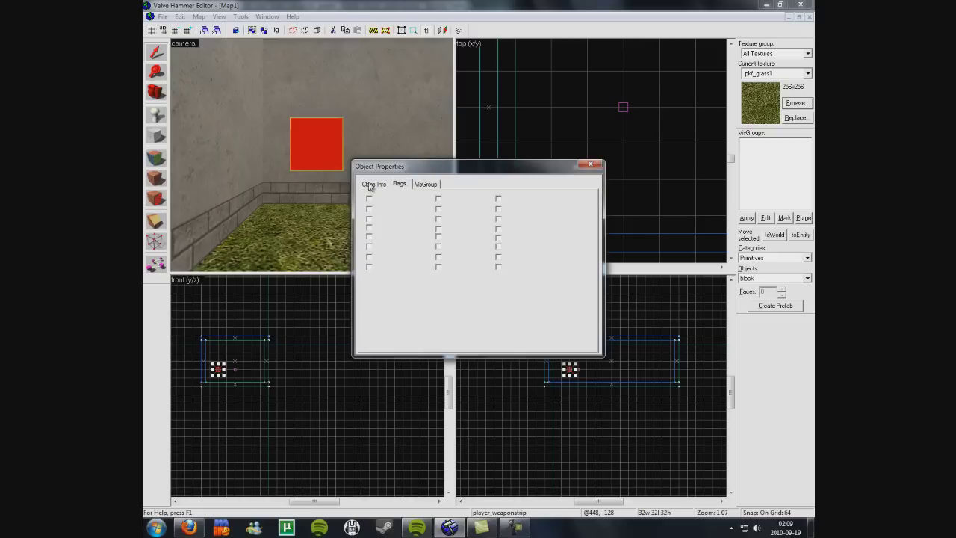
{"action": "left_click", "coordinate": [369, 185]}
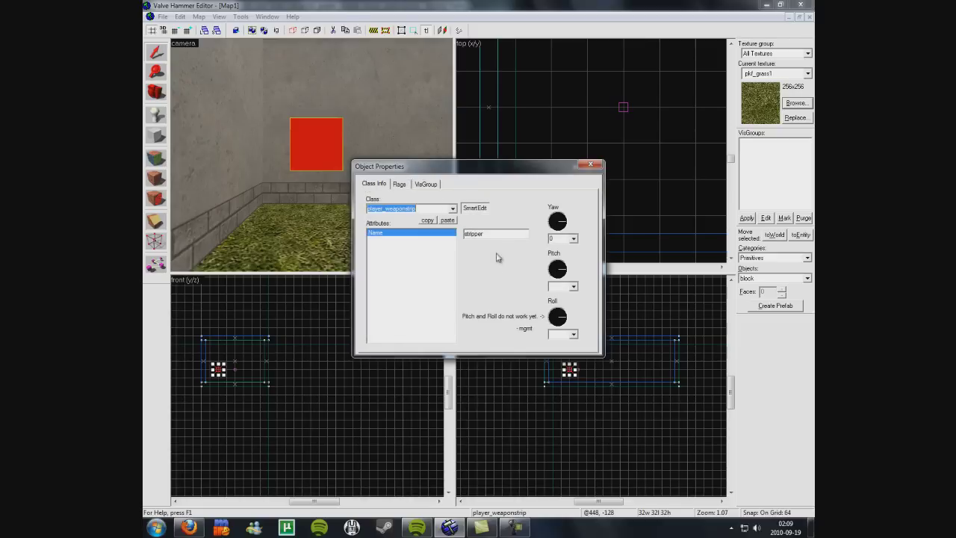
{"action": "left_click", "coordinate": [595, 163]}
{"action": "key", "text": "Escape"}
Set Give Knife to Yes in the object properties of the game_player_equip entity
{"action": "key", "text": "z"}
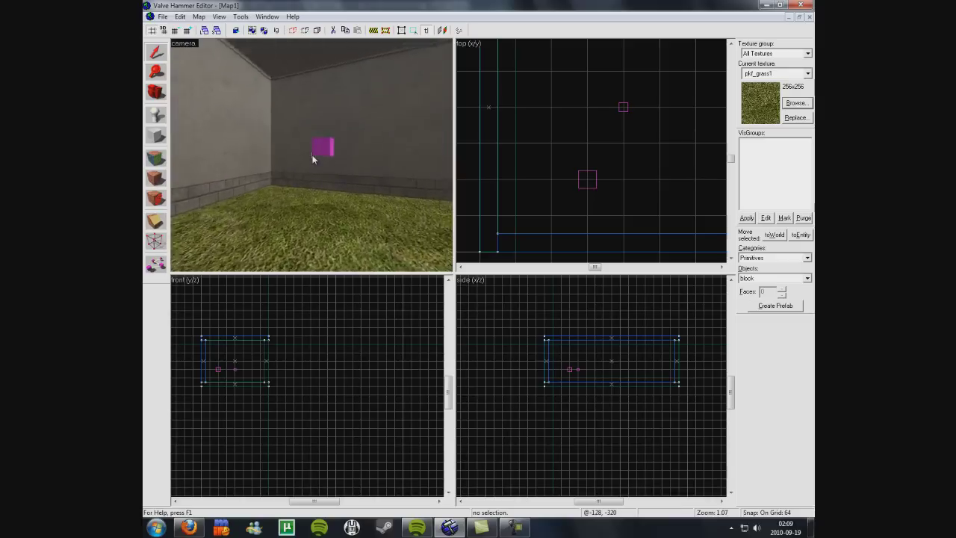
{"action": "key", "text": "w"}
{"action": "left_click", "coordinate": [313, 156]}
{"action": "scroll", "coordinate": [626, 114], "scroll_direction": "up", "scroll_amount": 3}
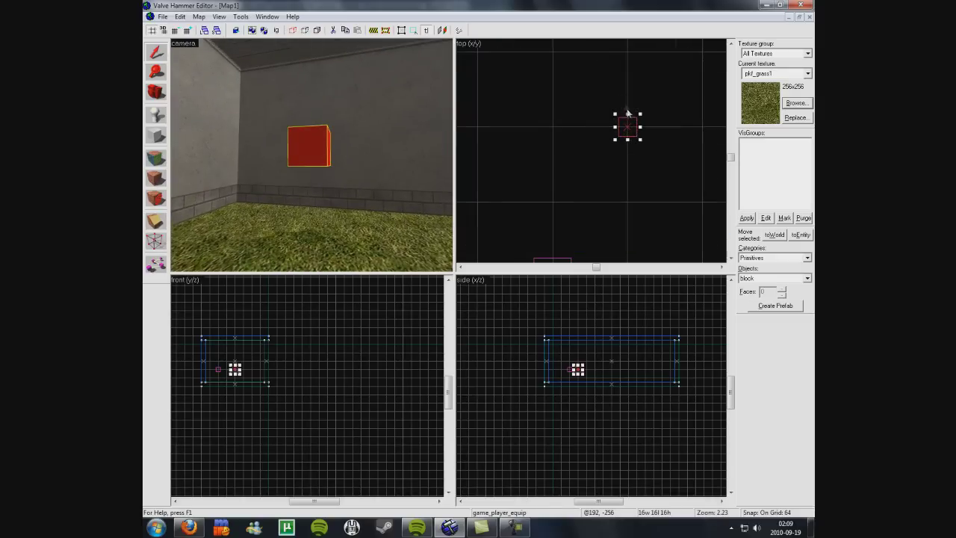
{"action": "right_click", "coordinate": [630, 128]}
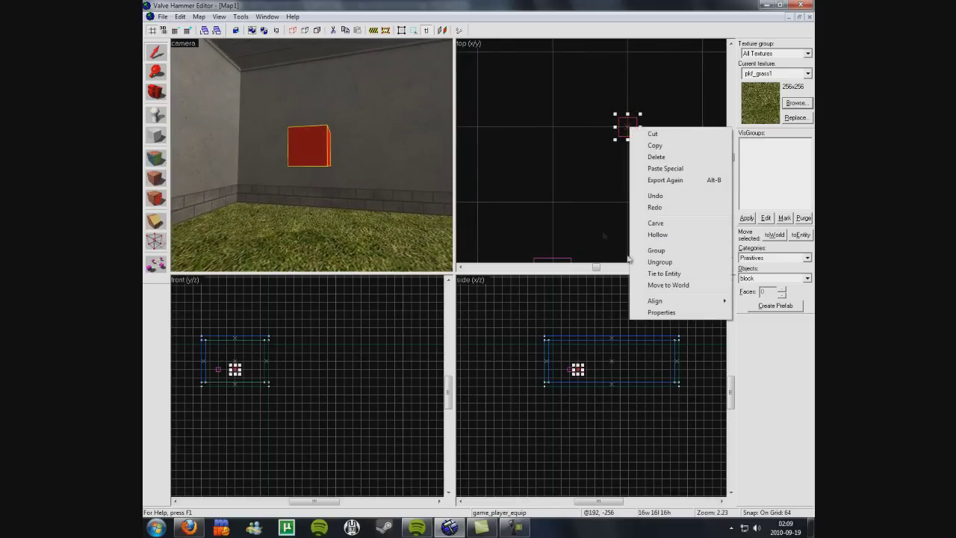
{"action": "left_click", "coordinate": [661, 312]}
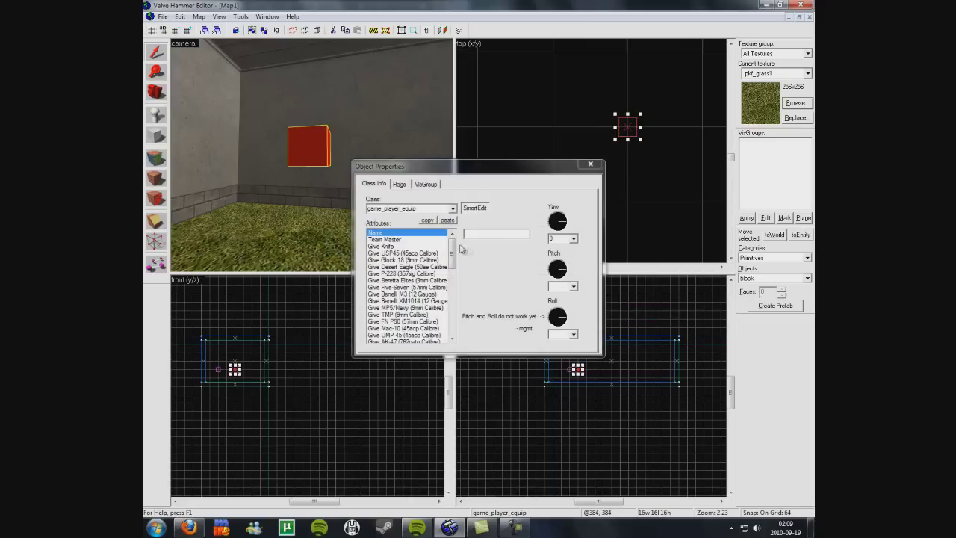
{"action": "left_click", "coordinate": [389, 247]}
{"action": "left_click", "coordinate": [520, 233]}
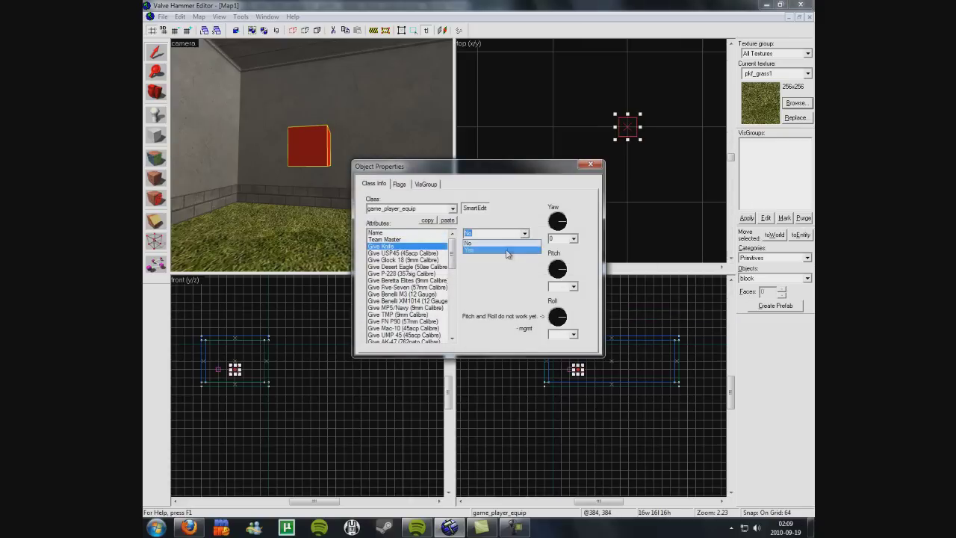
{"action": "left_click", "coordinate": [502, 251]}
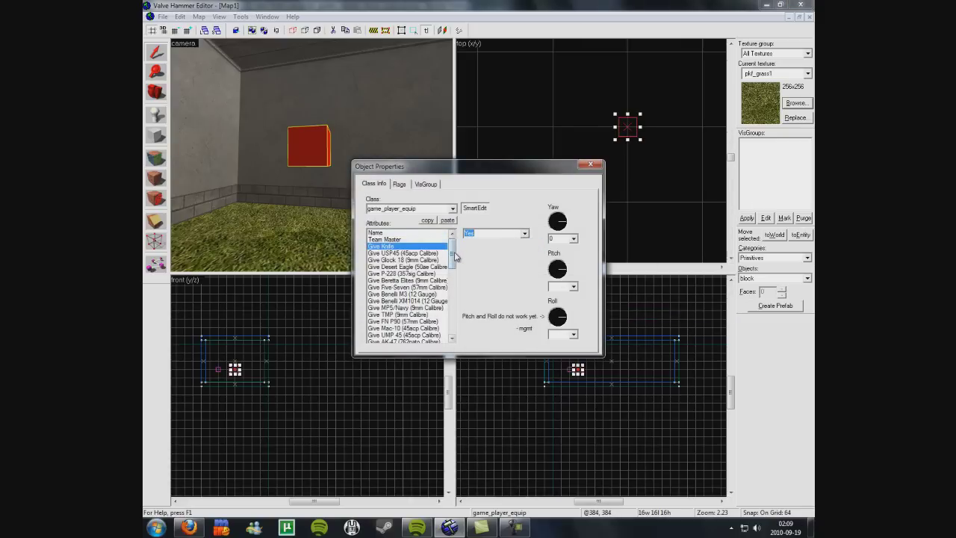
Set Give Desert Eagle to Yes for the game_player_equip entity
{"action": "mouse_move", "coordinate": [454, 257]}
{"action": "left_mouse_down"}
{"action": "mouse_move", "coordinate": [455, 320]}
{"action": "mouse_move", "coordinate": [457, 250]}
{"action": "mouse_move", "coordinate": [452, 263]}
{"action": "mouse_move", "coordinate": [452, 317]}
{"action": "mouse_move", "coordinate": [463, 250]}
{"action": "left_mouse_up"}
{"action": "left_click", "coordinate": [439, 267]}
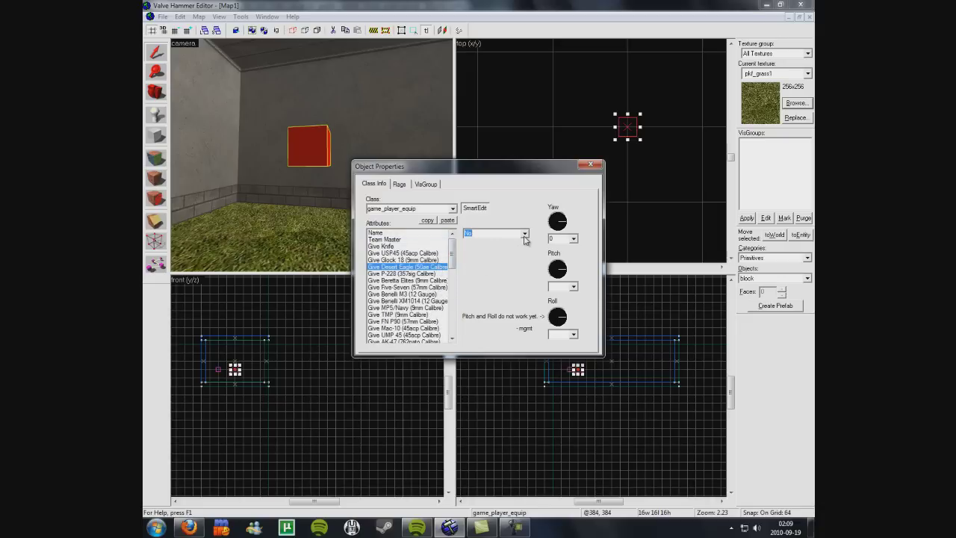
{"action": "left_click", "coordinate": [525, 235]}
{"action": "left_click", "coordinate": [493, 253]}
{"action": "left_click", "coordinate": [526, 234]}
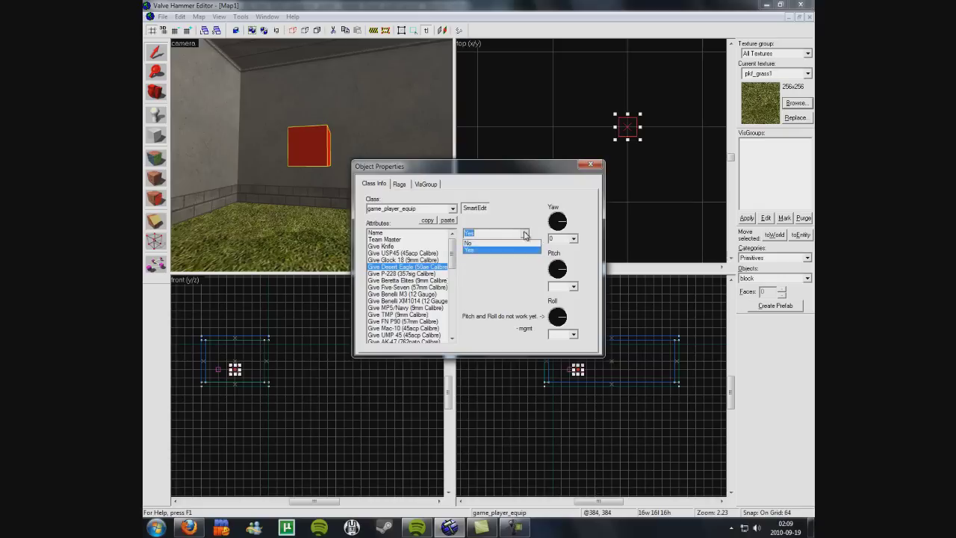
{"action": "left_click", "coordinate": [526, 234]}
Set Give .50 Deagle Ammo to 5 Clips (Fill Desert Eagle) for the game_player_equip entity
{"action": "left_click_drag", "start_coordinate": [453, 256], "coordinate": [457, 302]}
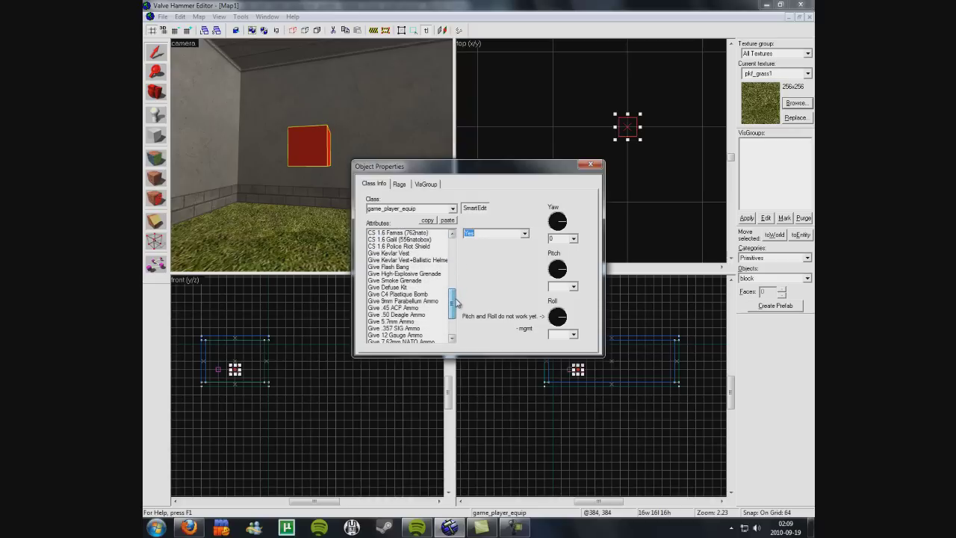
{"action": "left_click", "coordinate": [418, 315]}
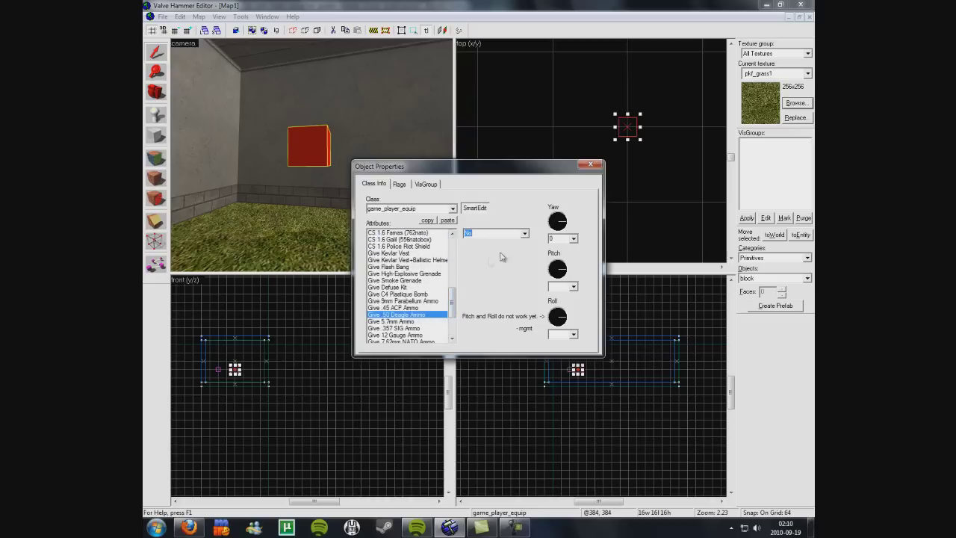
{"action": "left_click", "coordinate": [525, 234]}
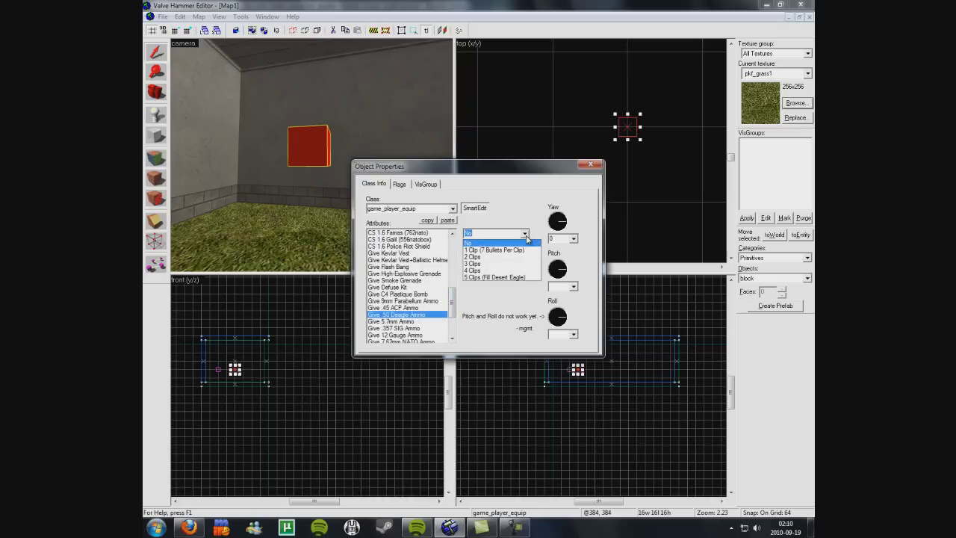
{"action": "left_click", "coordinate": [492, 270]}
Set Give UMP 45 to Yes for the game_player_equip entity
{"action": "left_click_drag", "start_coordinate": [452, 297], "coordinate": [459, 278]}
{"action": "left_click", "coordinate": [421, 254]}
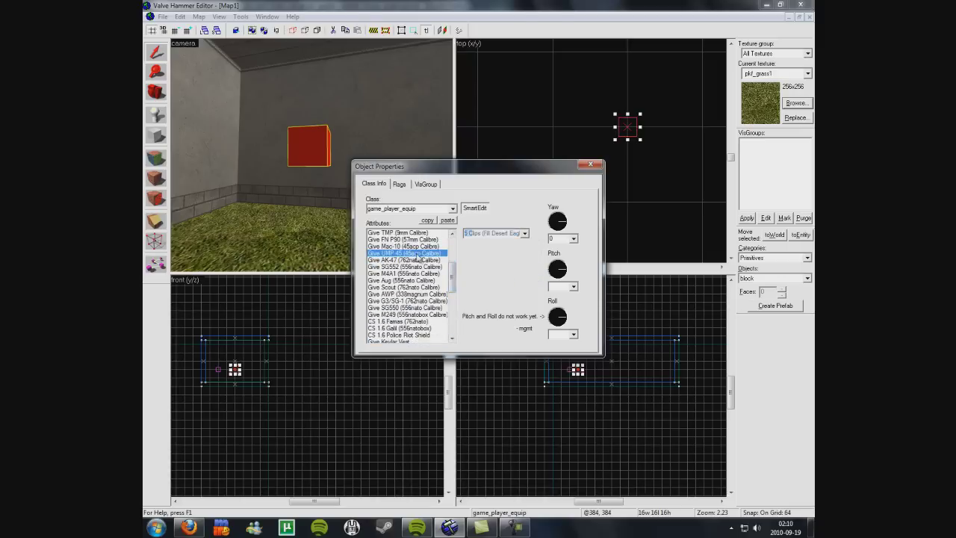
{"action": "left_click", "coordinate": [522, 233]}
{"action": "left_click", "coordinate": [505, 250]}
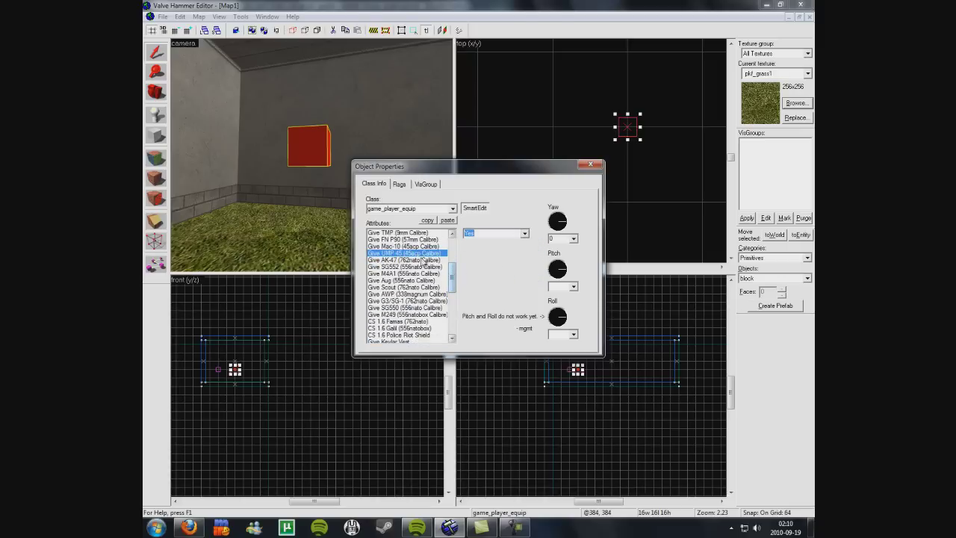
Set Give .45 ACP Ammo to 9 Clips (Fill UMP 45) and close the entity's object properties
{"action": "left_click_drag", "start_coordinate": [452, 278], "coordinate": [452, 308]}
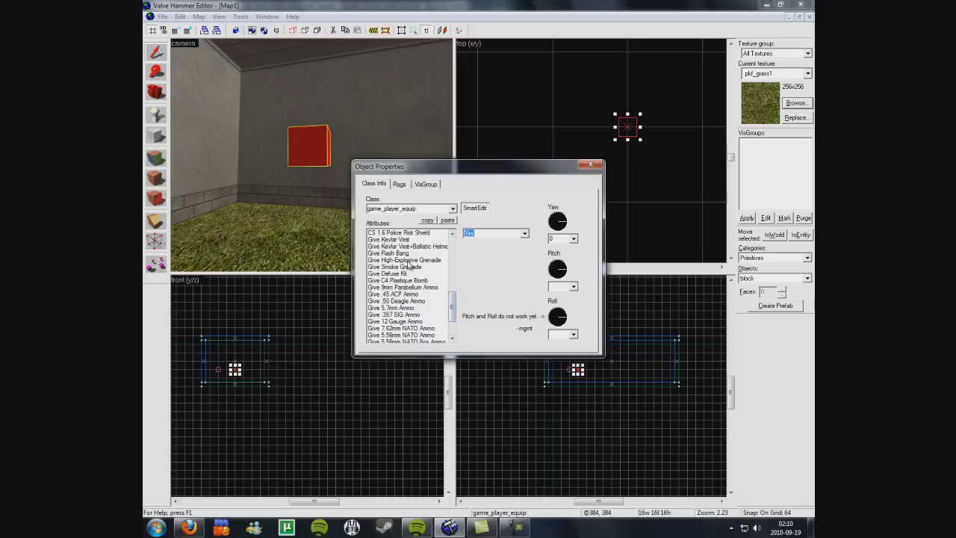
{"action": "left_click", "coordinate": [402, 294]}
{"action": "left_click", "coordinate": [524, 234]}
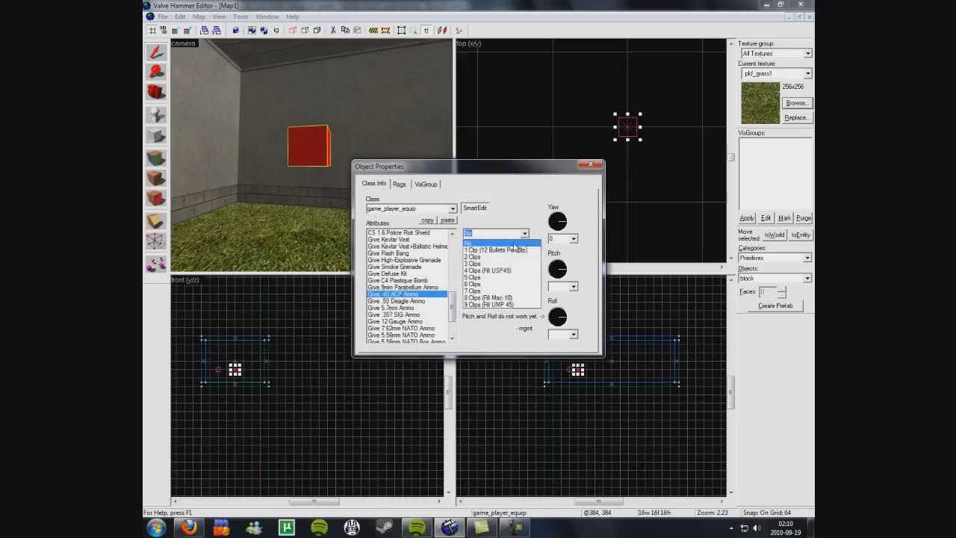
{"action": "left_click", "coordinate": [499, 305]}
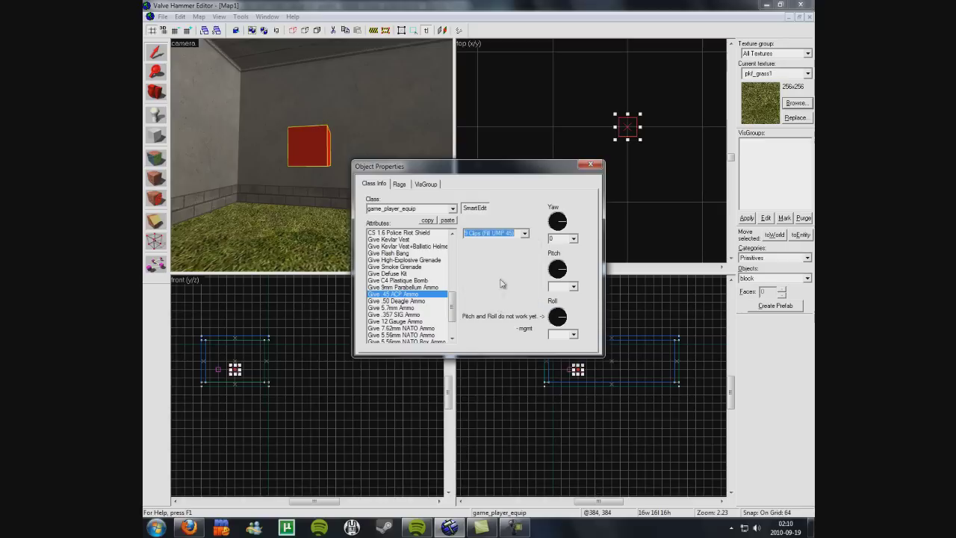
{"action": "left_click", "coordinate": [590, 163]}
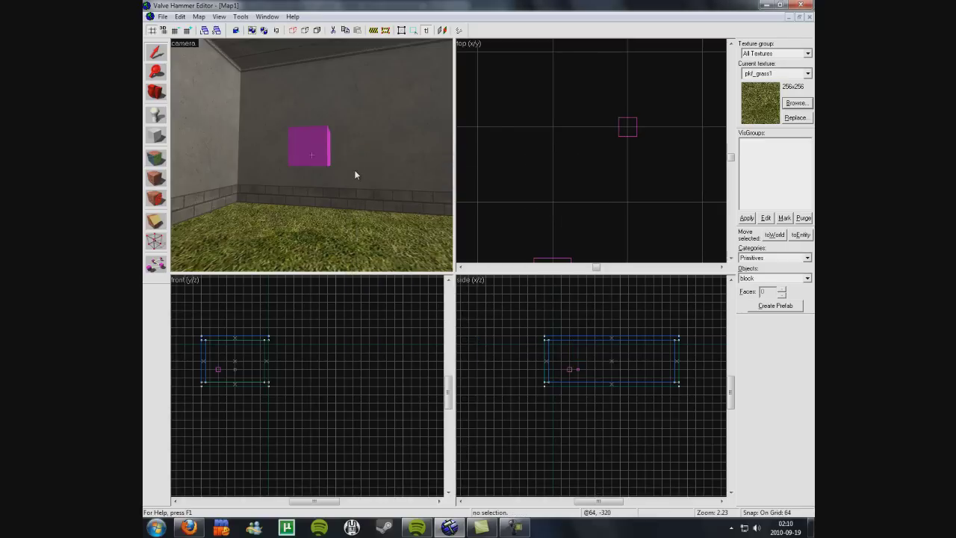
{"action": "key", "text": "z"}
{"action": "key", "text": "s"}
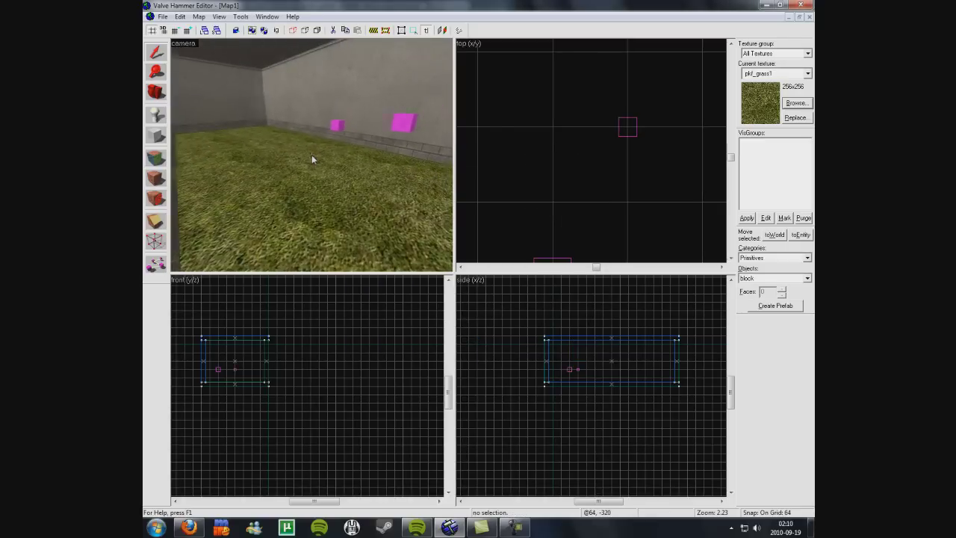